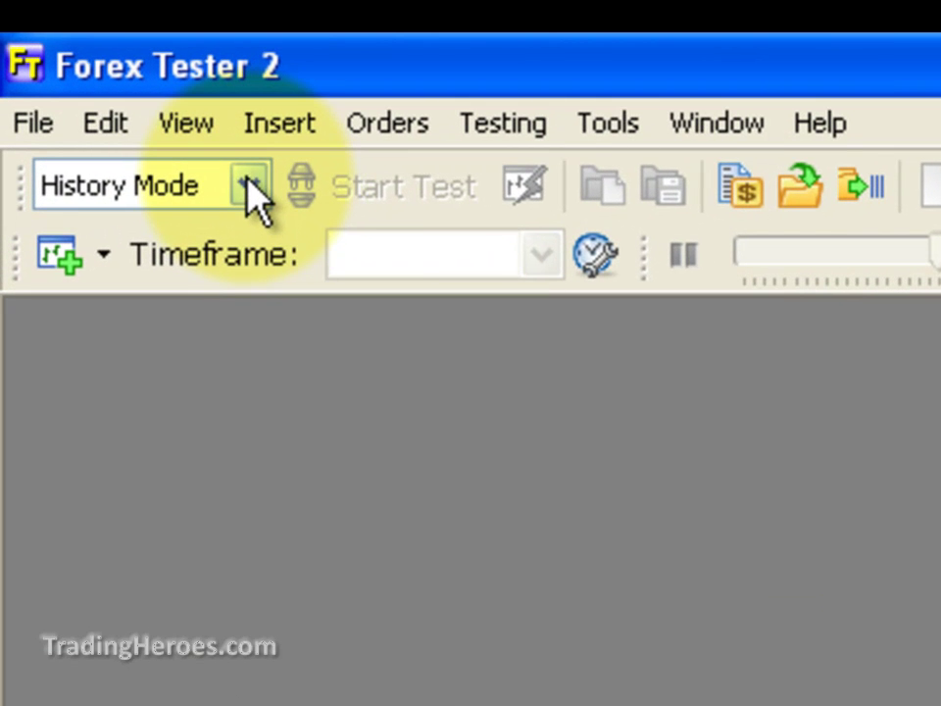
# Step: Keep History Mode, open the Symbol List, and open the USDJPY symbol properties
pyautogui.click(251, 186)
pyautogui.click(235, 231)
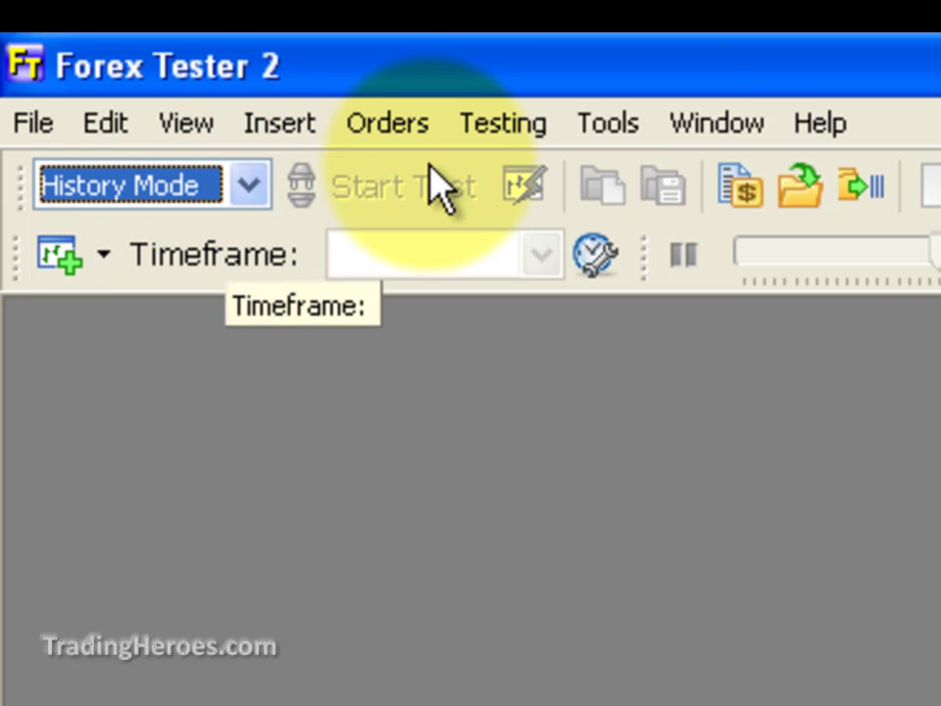
pyautogui.click(620, 133)
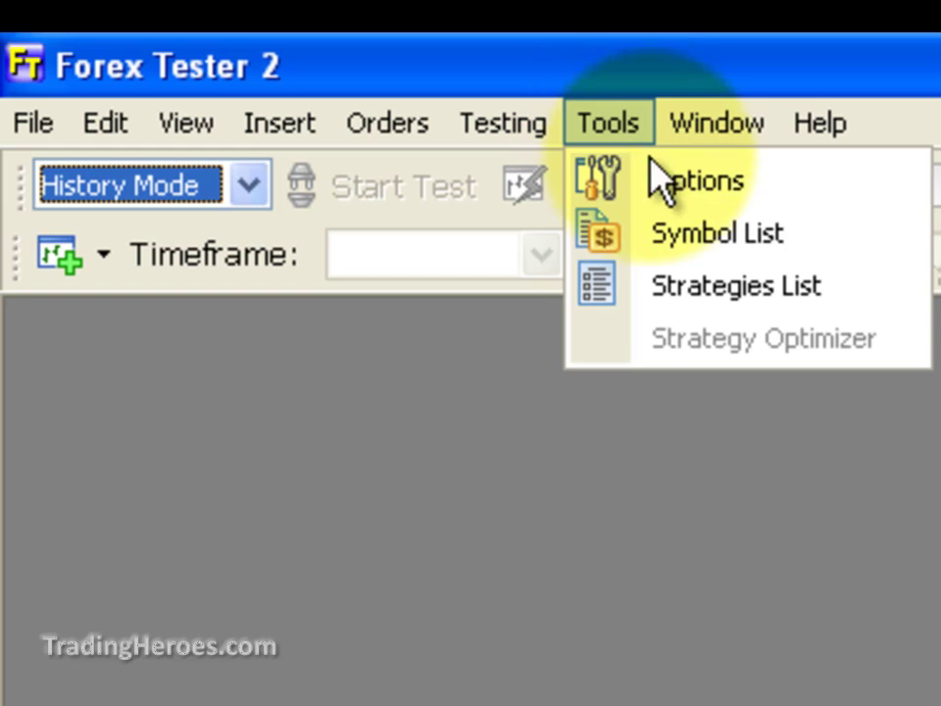
pyautogui.click(675, 235)
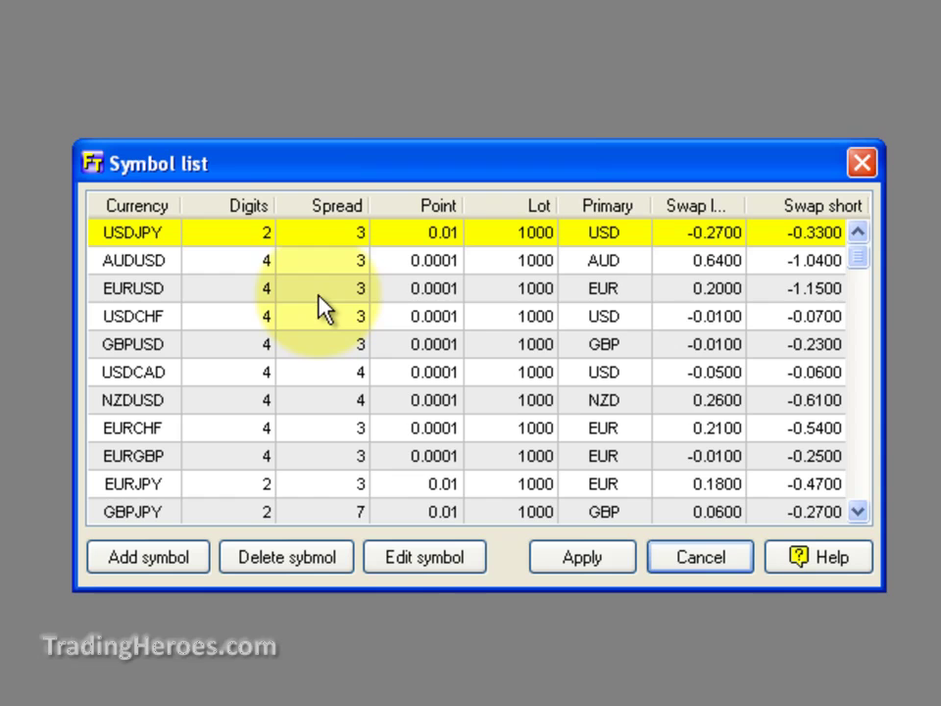
pyautogui.click(428, 560)
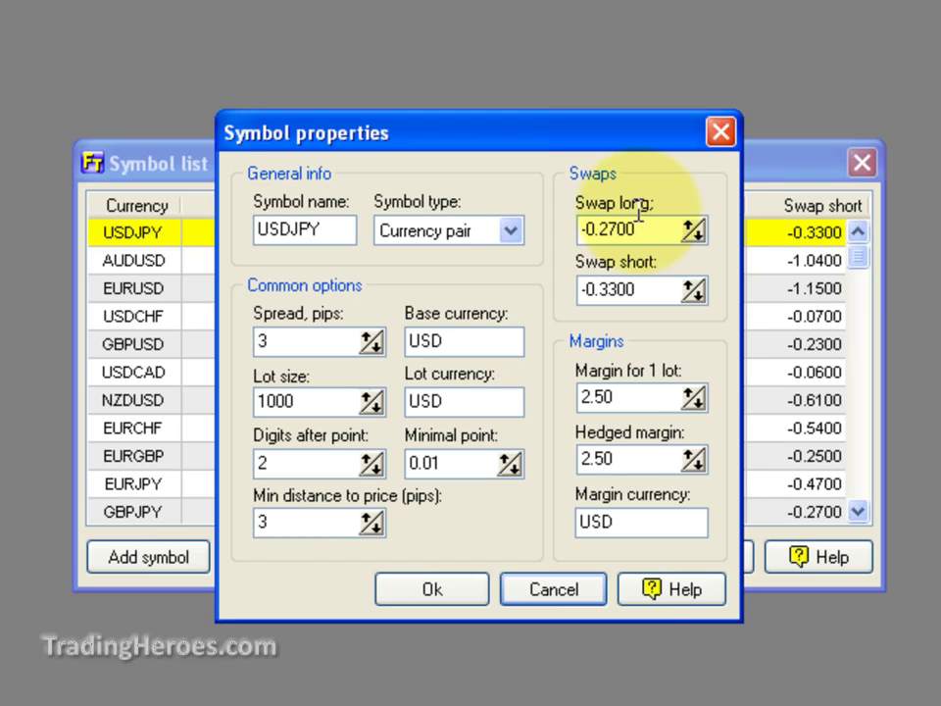
# Step: Place the cursor in the USDJPY Lot size field, which shows 1000
pyautogui.click(316, 397)
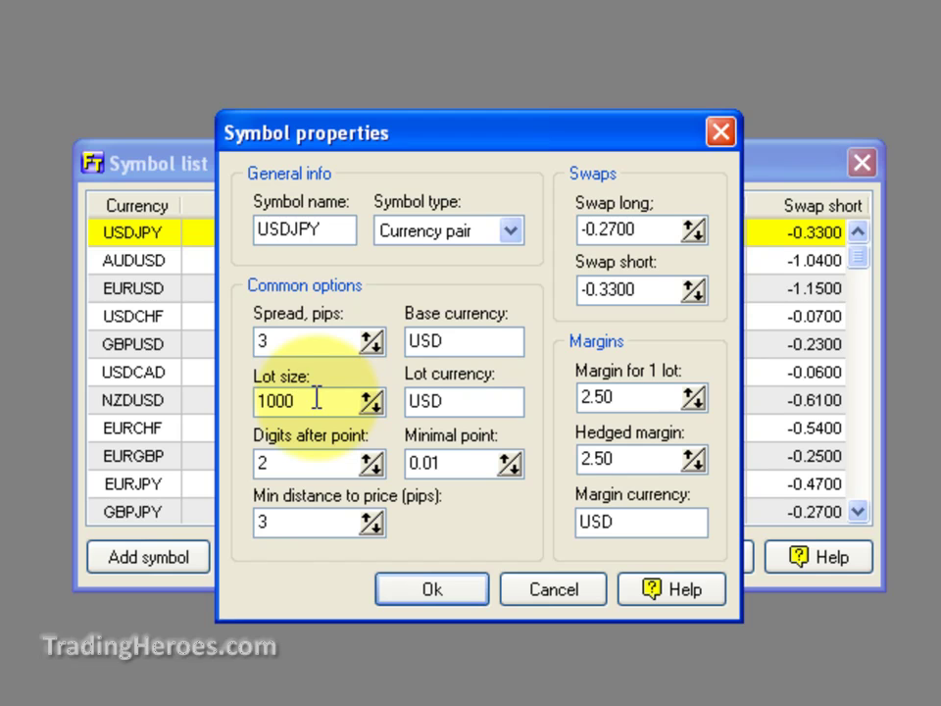
# Step: Append a 0 to make the USDJPY lot size 10000, then switch to the Notepad leverage notes
pyautogui.write('0')
pyautogui.press('Left')
pyautogui.press('Left')
pyautogui.press('Left')
pyautogui.click(613, 397)
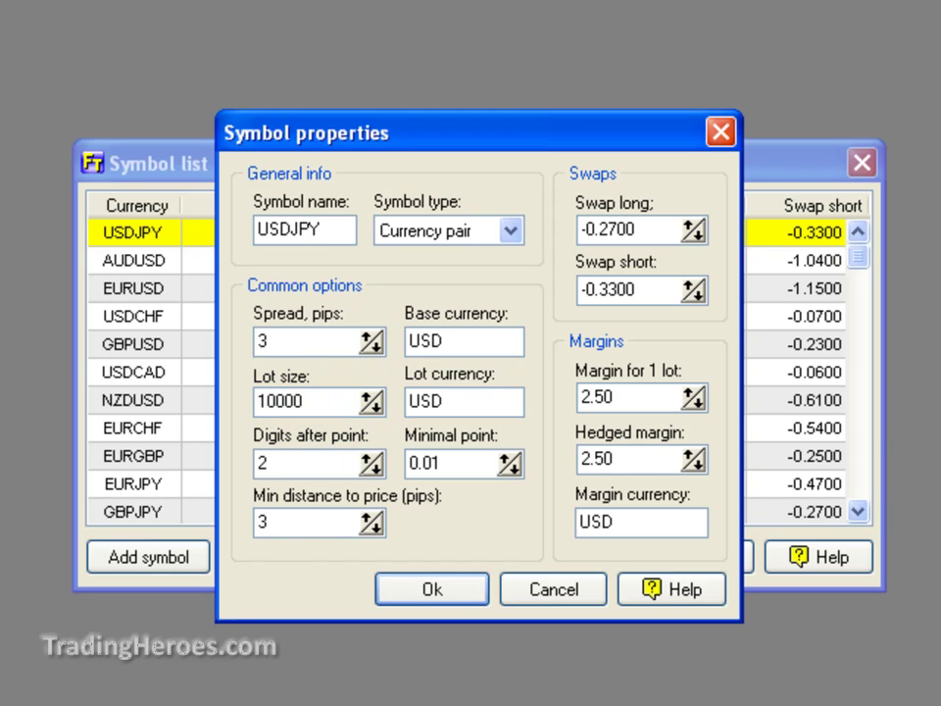
pyautogui.hotkey('alt', 'Tab')
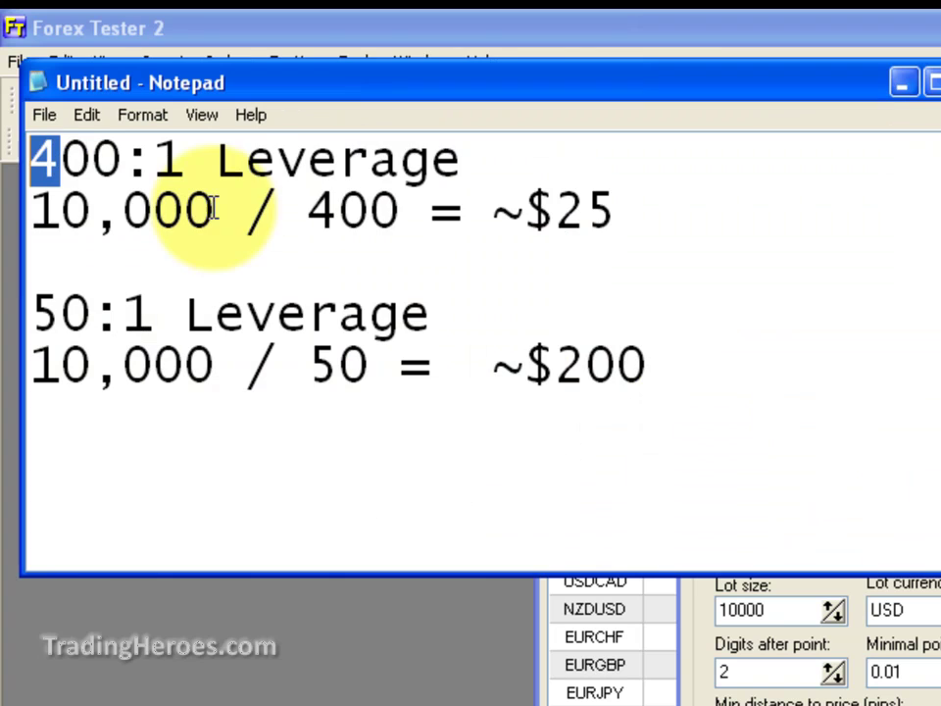
# Step: Highlight the 400:1 leverage and 10,000 lot lines in Notepad, then return to Lot size
pyautogui.click(471, 158)
pyautogui.moveTo(461, 158); pyautogui.dragTo(11, 158)
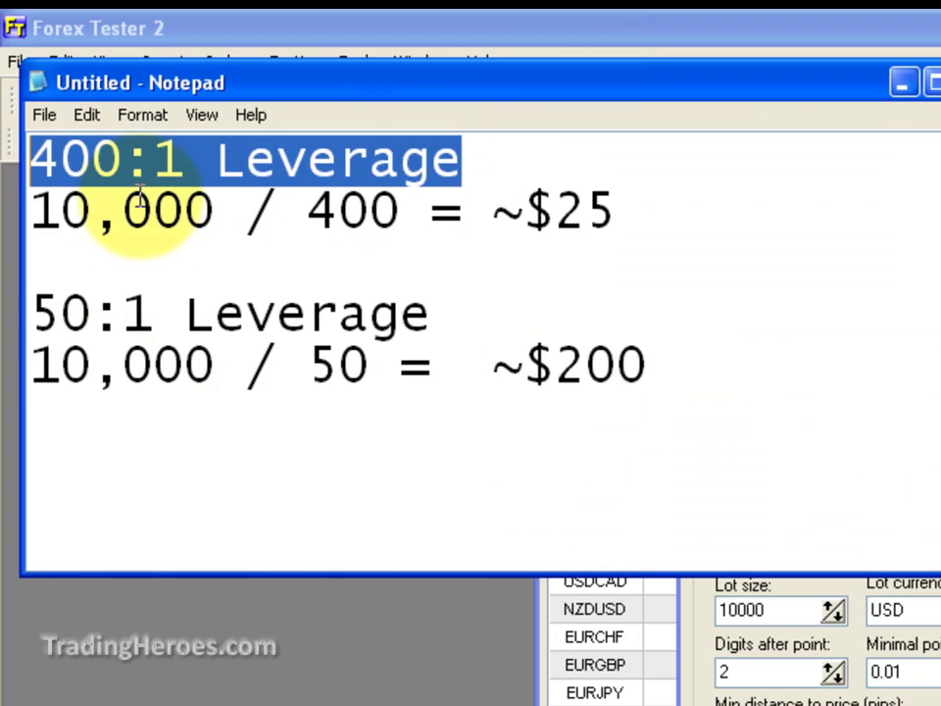
pyautogui.moveTo(213, 208); pyautogui.dragTo(37, 201)
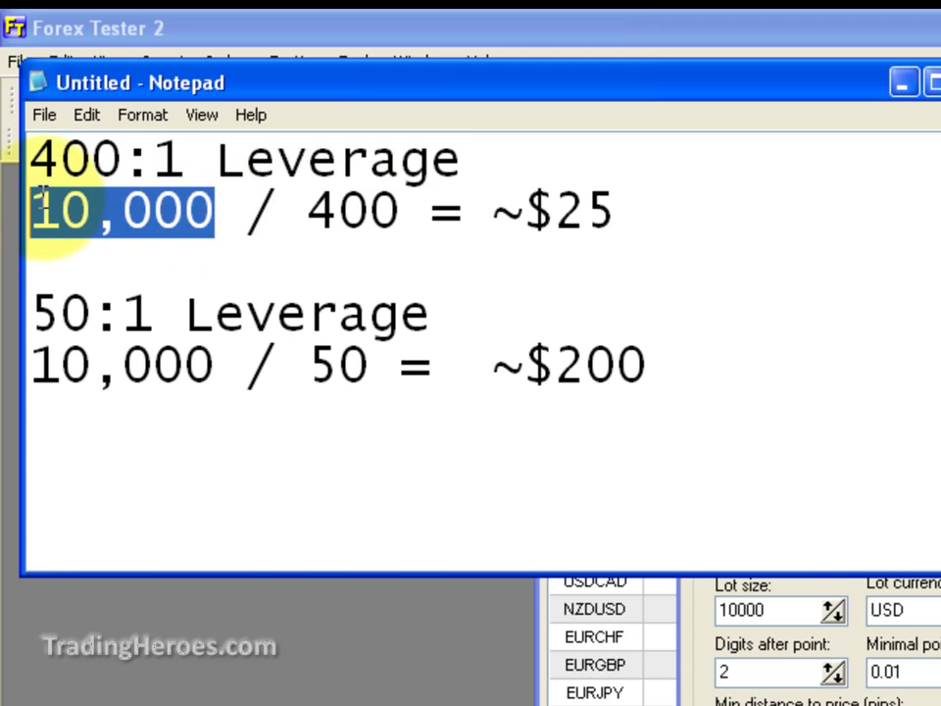
pyautogui.click(182, 209)
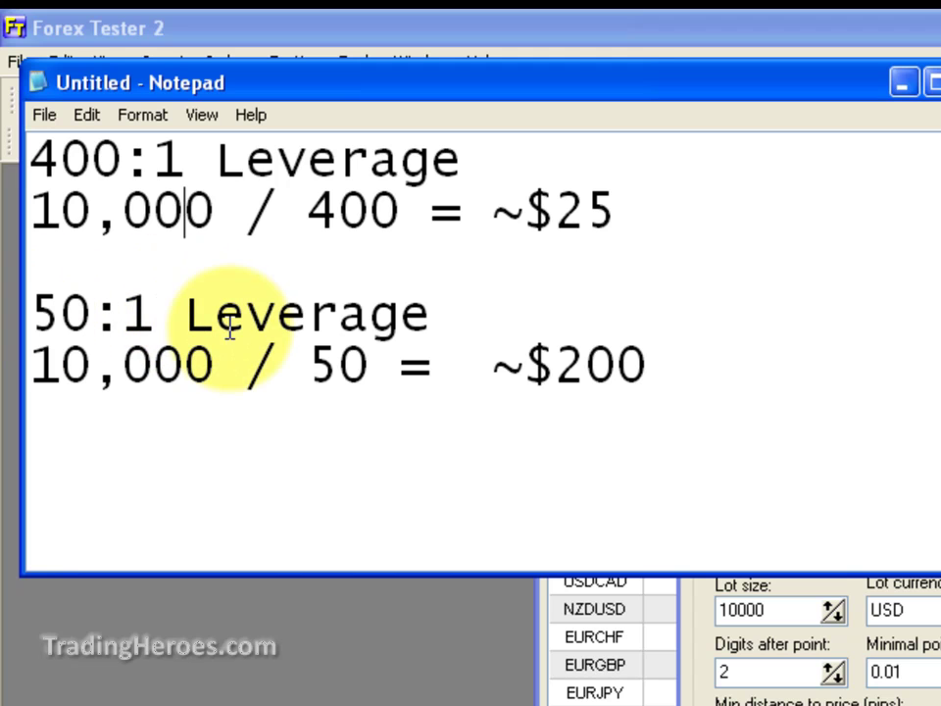
pyautogui.moveTo(214, 365); pyautogui.dragTo(36, 362)
pyautogui.click(370, 367)
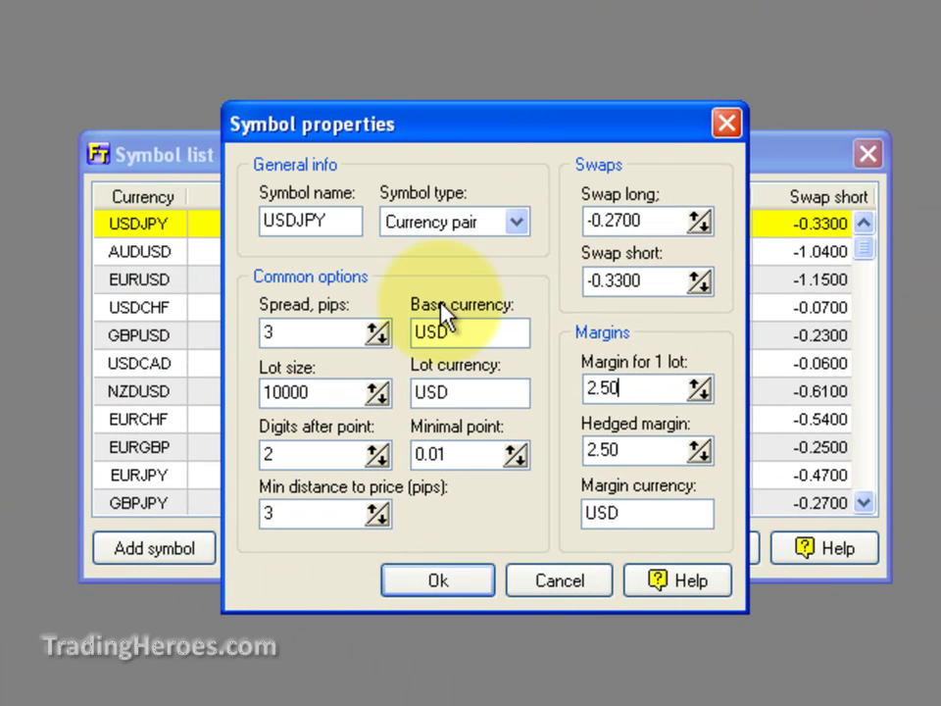
pyautogui.click(336, 389)
pyautogui.press('Left')
pyautogui.press('Left')
pyautogui.press('Left')
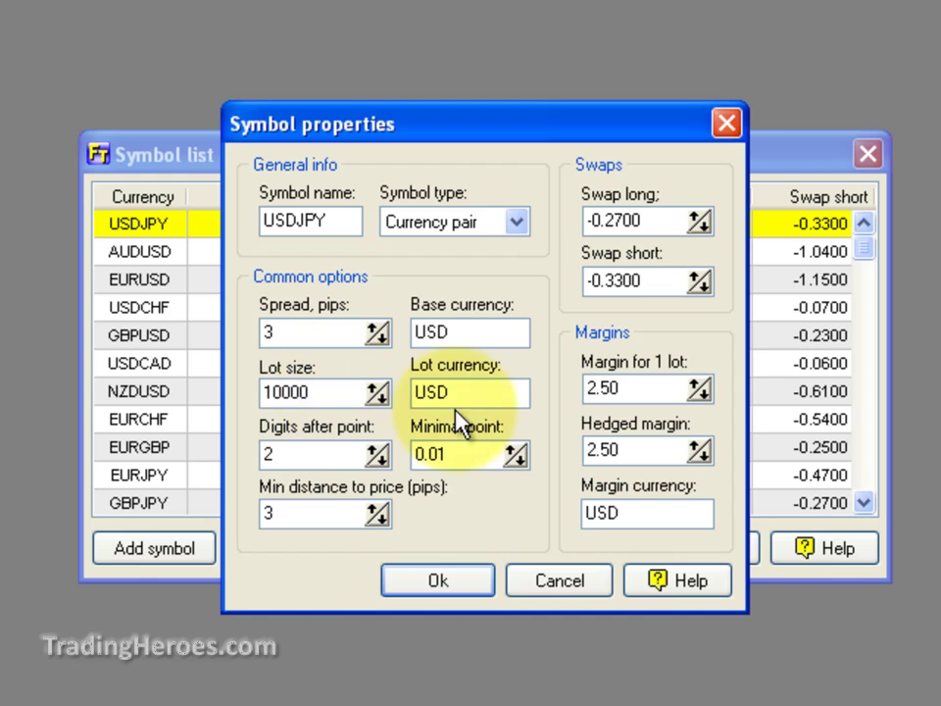
# Step: Set USDJPY margin for 1 lot and hedged margin to 25, save, and apply the Symbol list
pyautogui.doubleClick(628, 389)
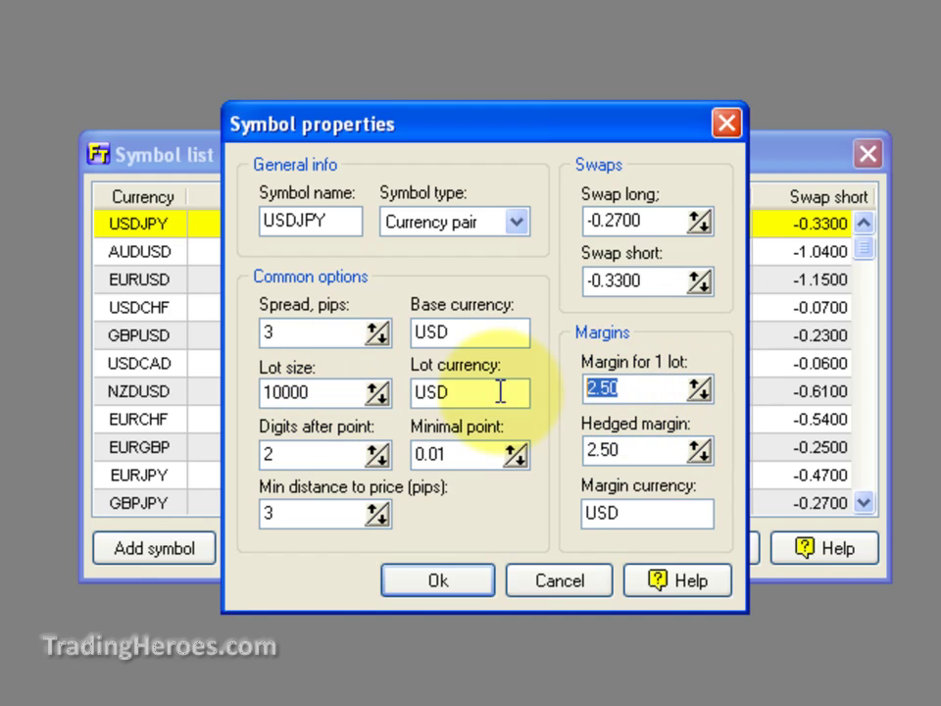
pyautogui.write('25')
pyautogui.press('Tab')
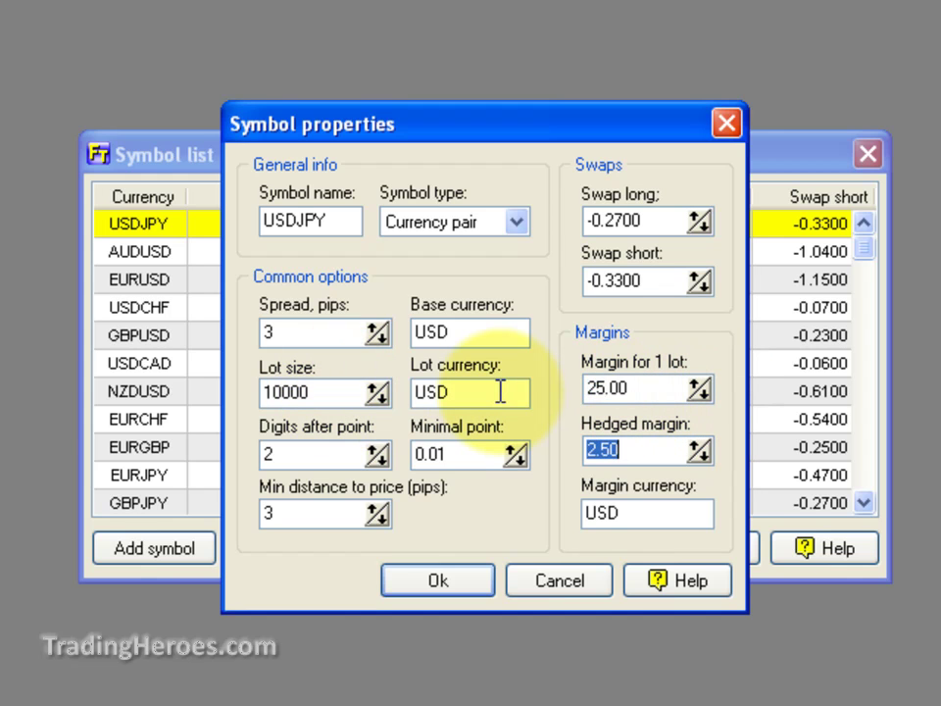
pyautogui.write('25')
pyautogui.press('Tab')
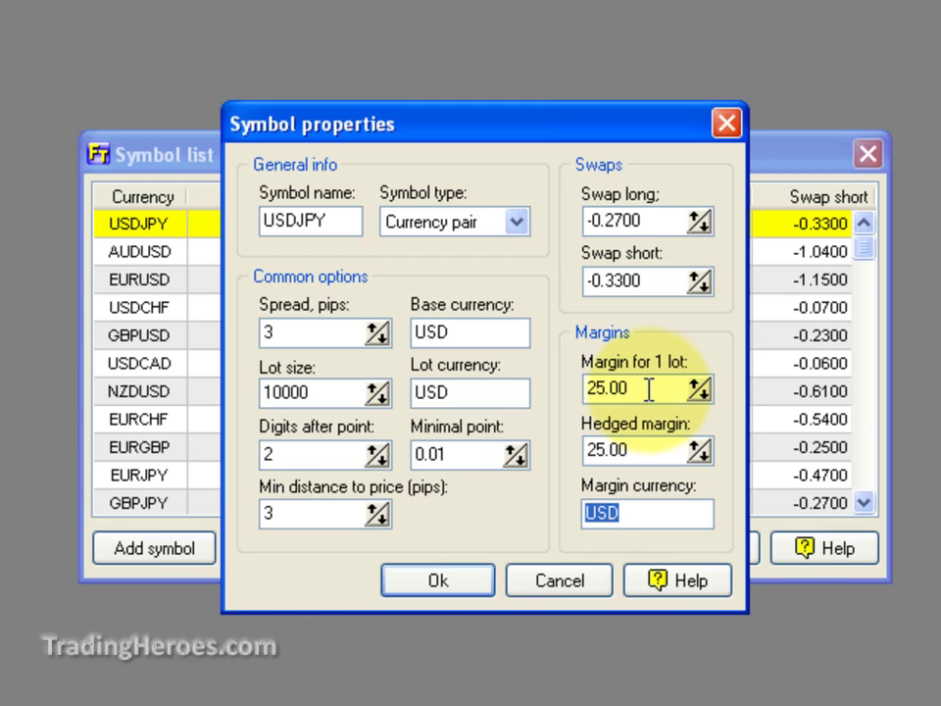
pyautogui.click(442, 580)
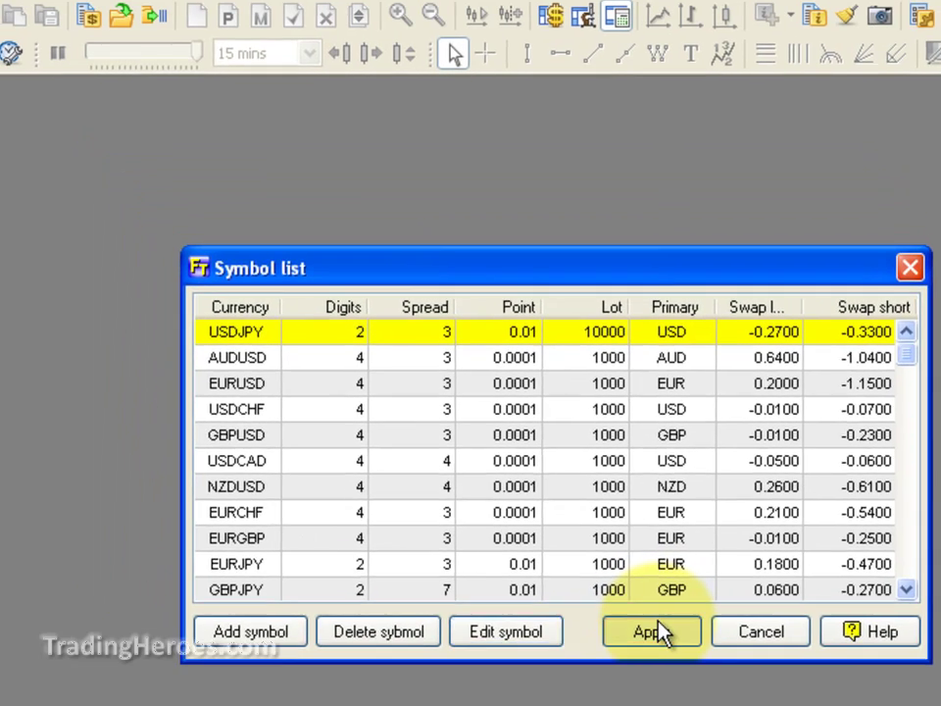
pyautogui.click(589, 548)
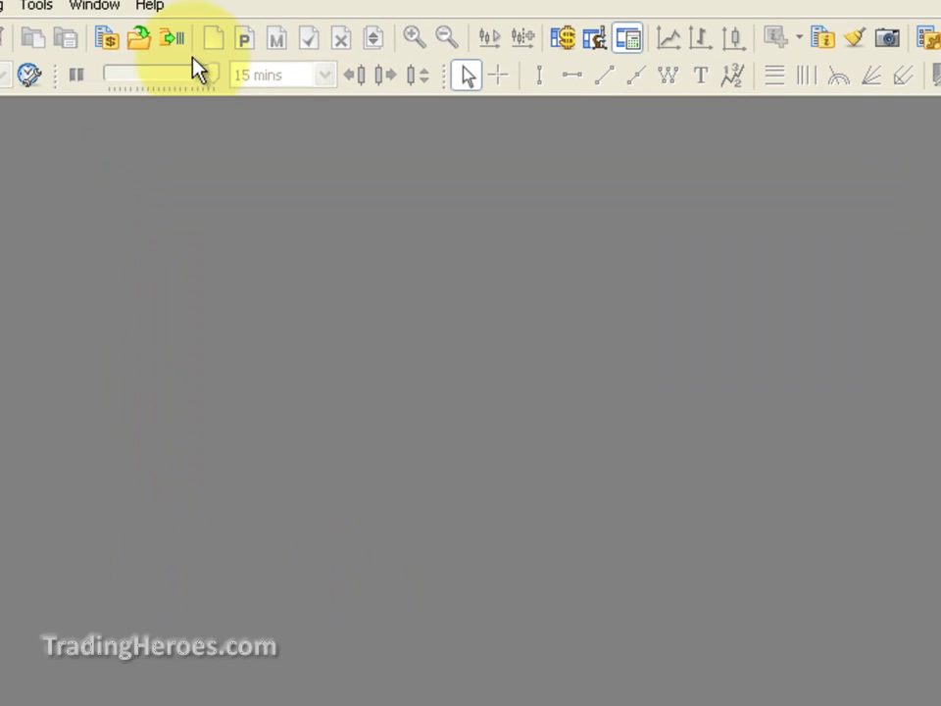
# Step: Close Import history data unused, then open Generate tick data with USDJPY checked
pyautogui.click(144, 43)
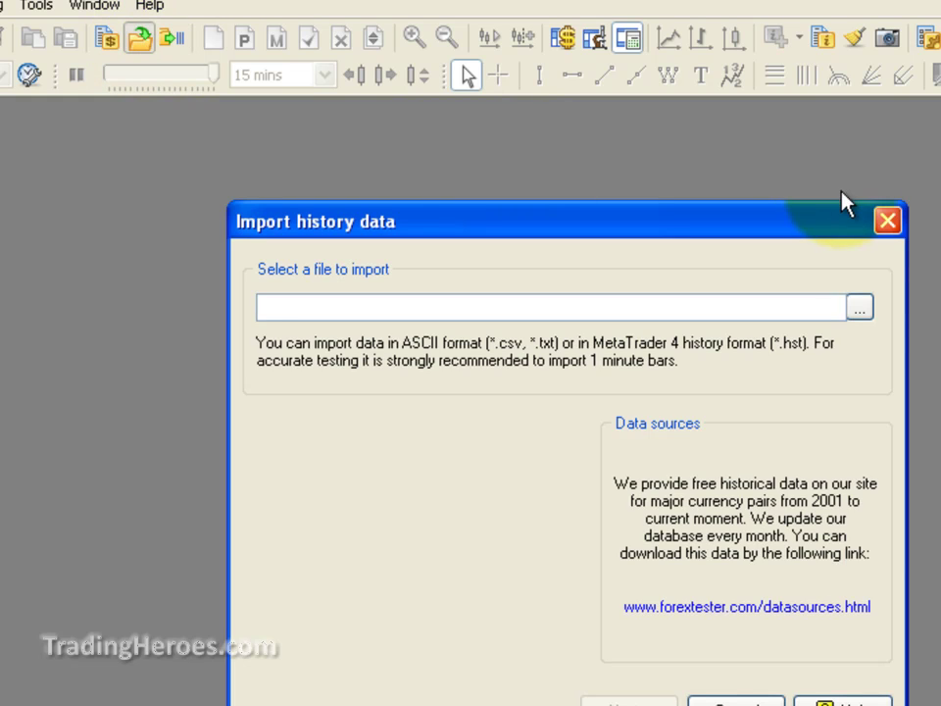
pyautogui.click(888, 221)
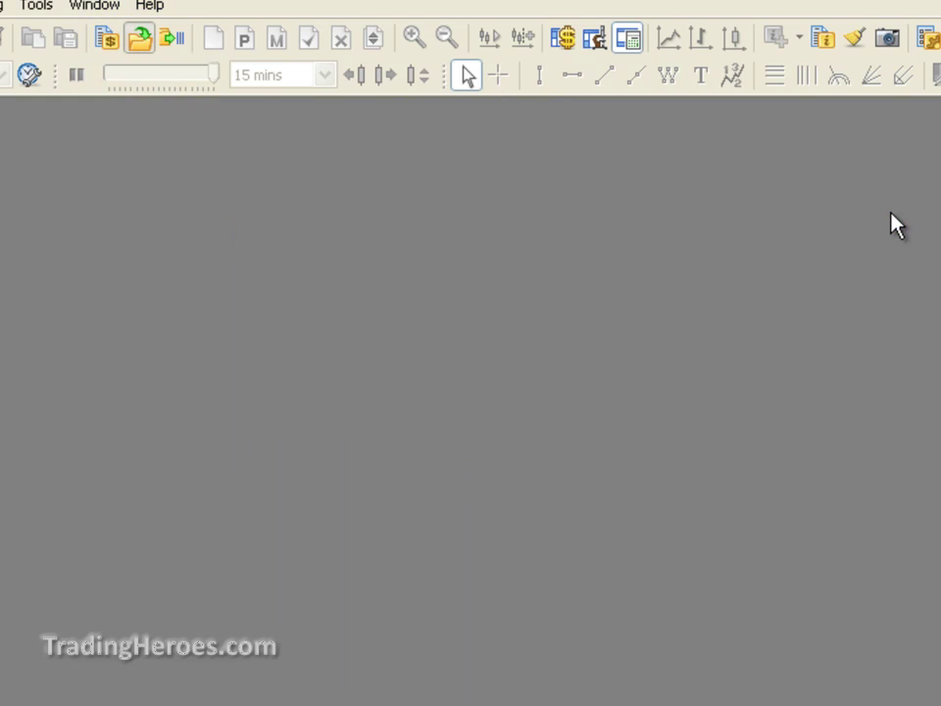
pyautogui.click(174, 39)
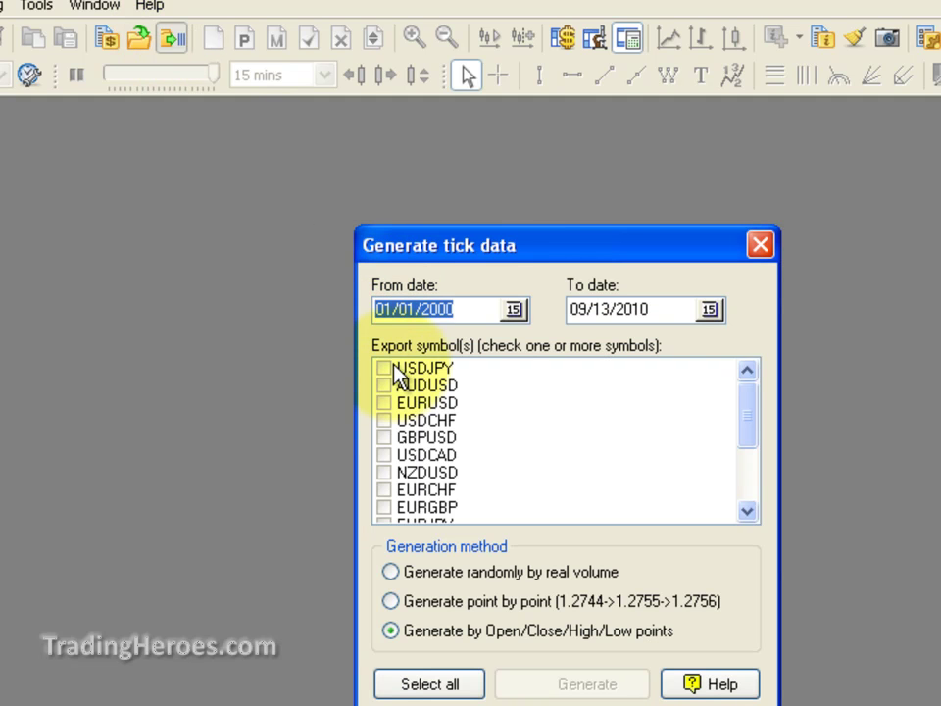
pyautogui.click(388, 371)
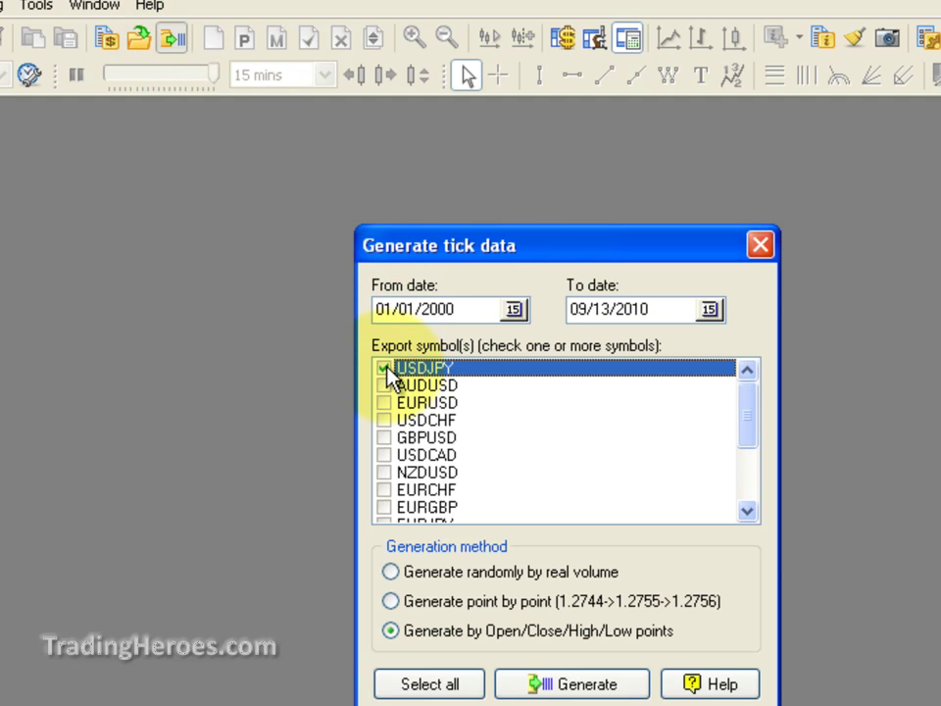